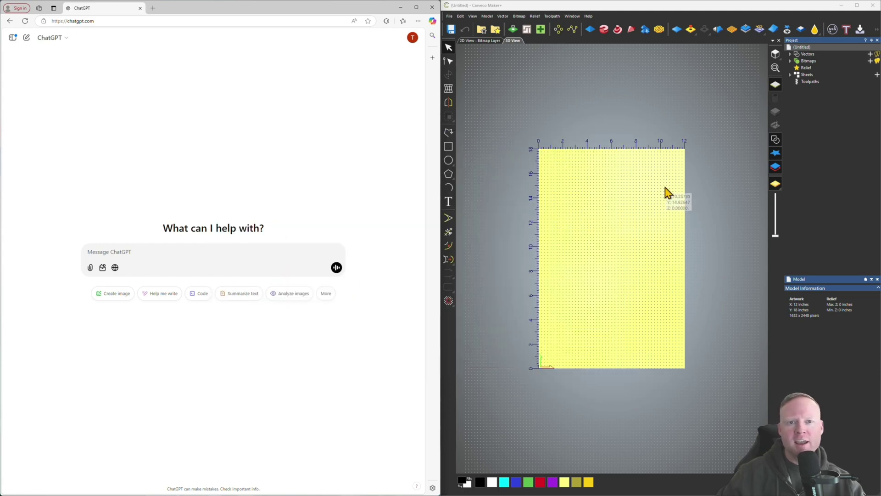
- Check the earlier tiger example, then write a ChatGPT prompt for a black-and-white aggravated tiger silhouette
key(alt+Tab)
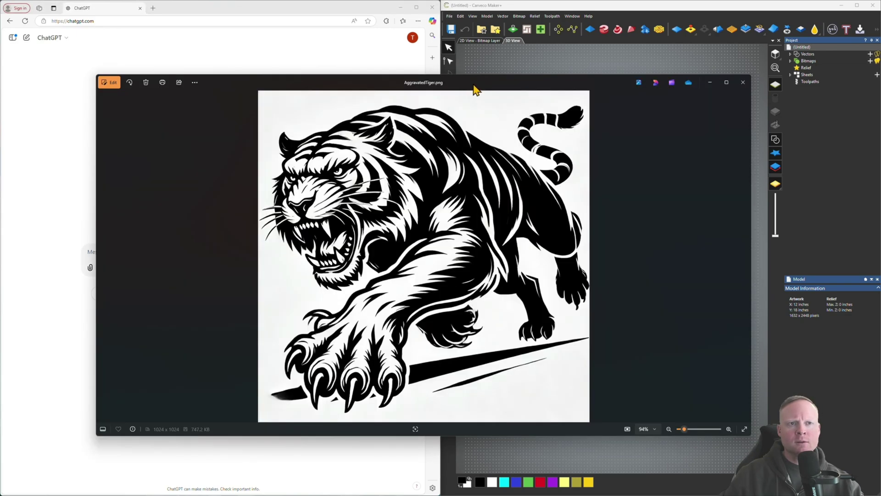
drag(477, 87, 459, 85)
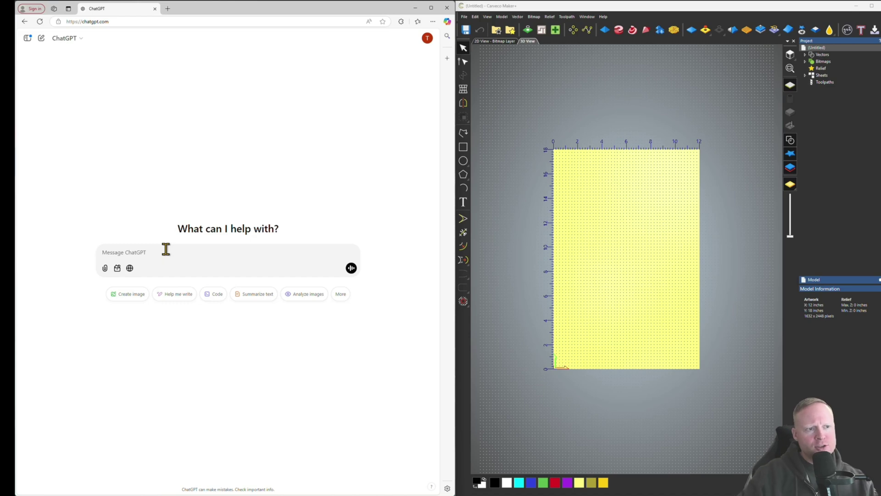
click(166, 249)
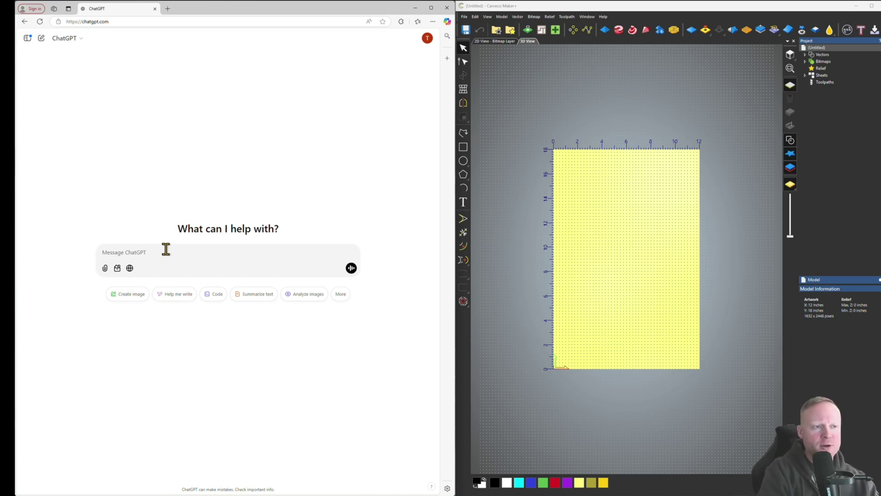
text(s)
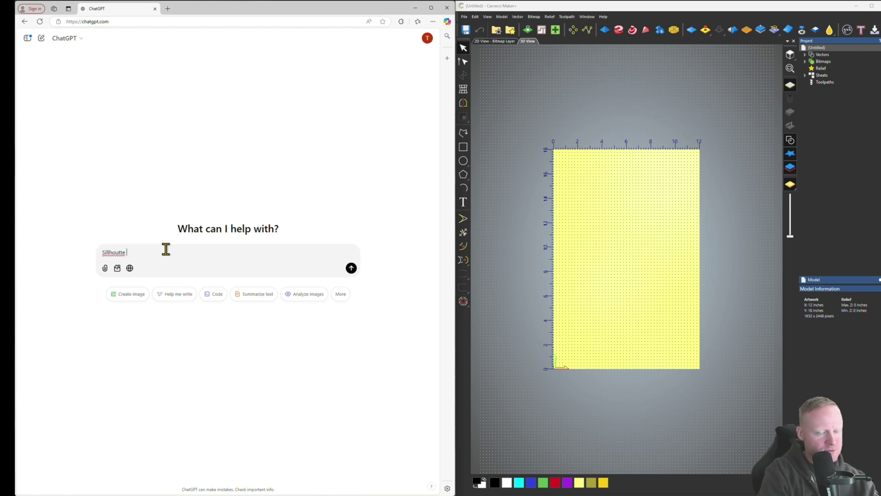
text(illhoutte of an aggravtad tiger )
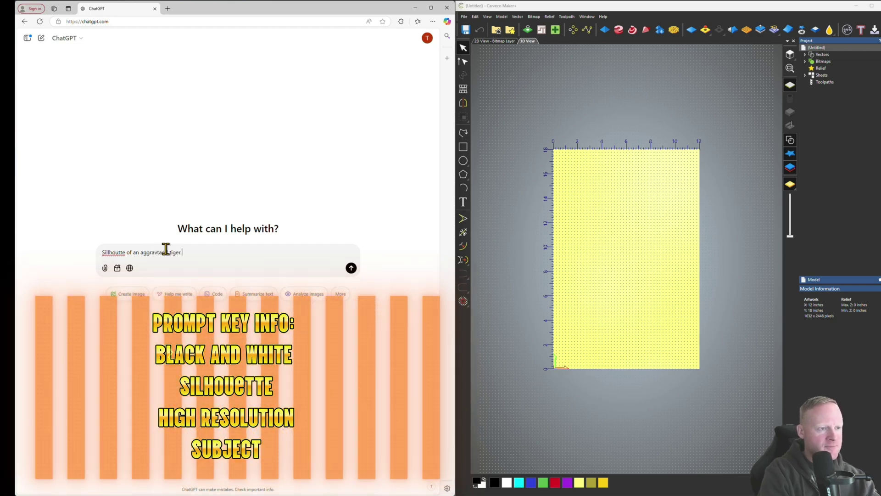
text(- n)
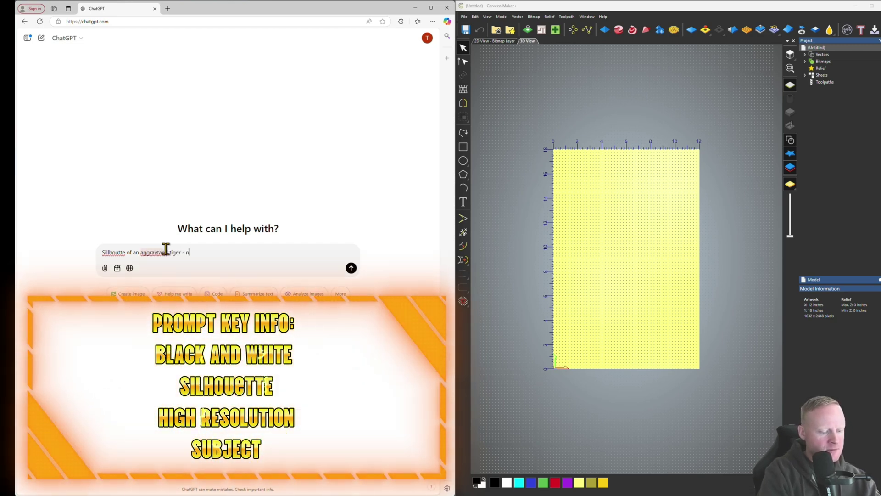
text(eeds to be black an)
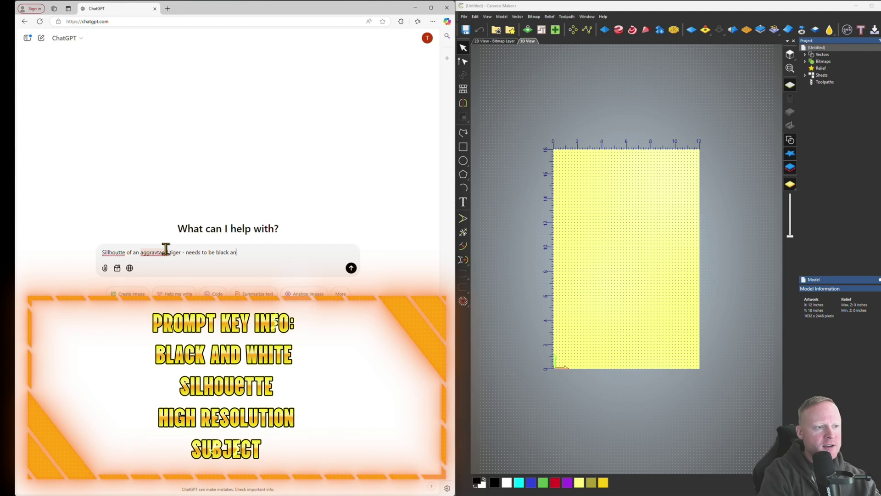
text(d white only. )
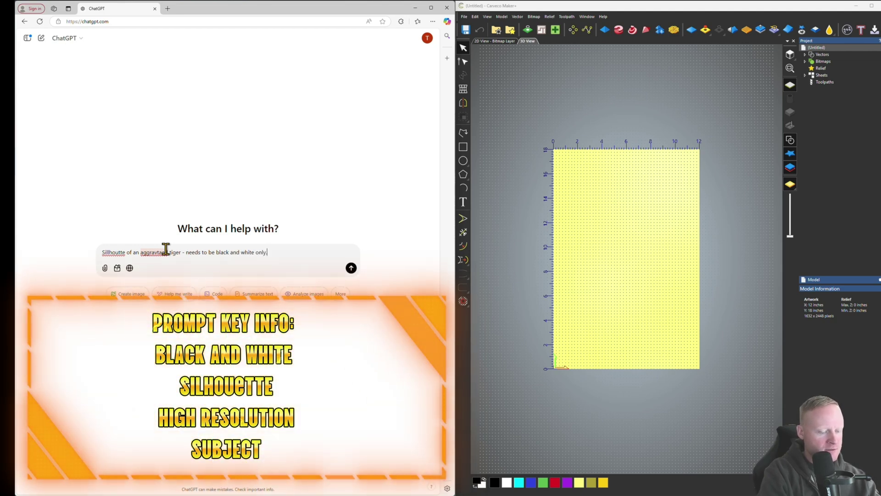
text(With a high resolution so)
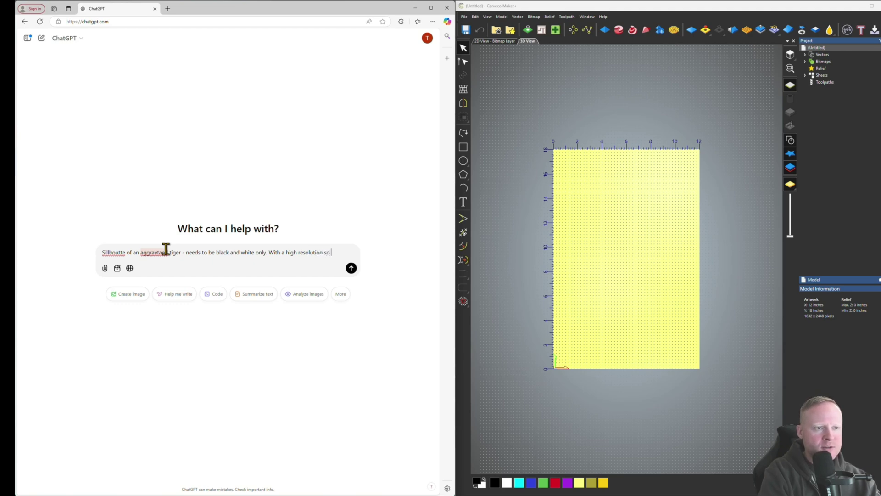
text(a cn)
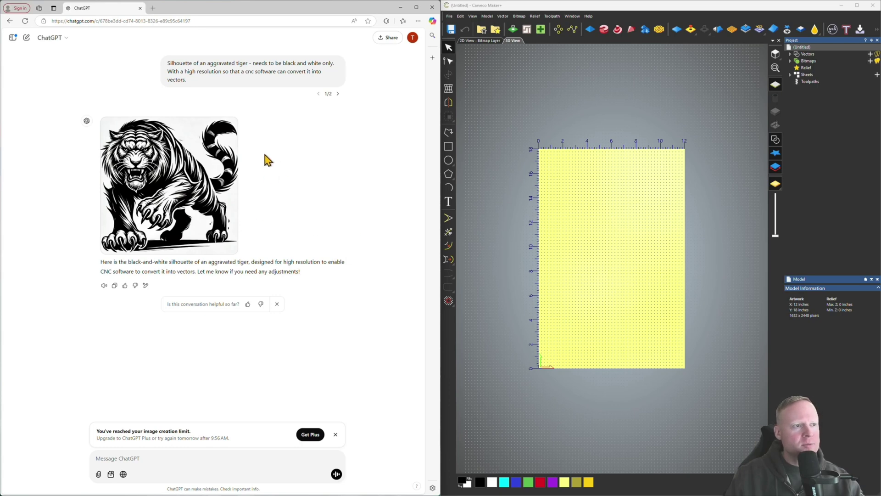
- Download the generated tiger silhouette as a webp and open it from Downloads
mouse_move(202, 193)
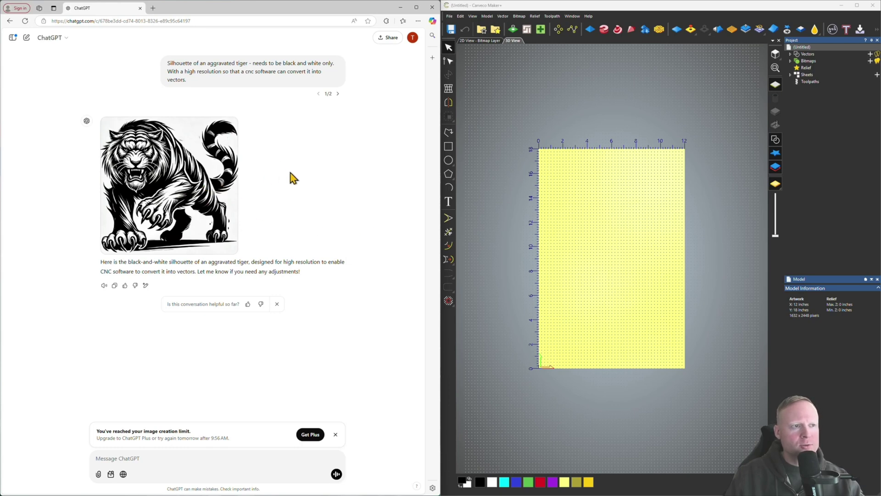
mouse_move(180, 170)
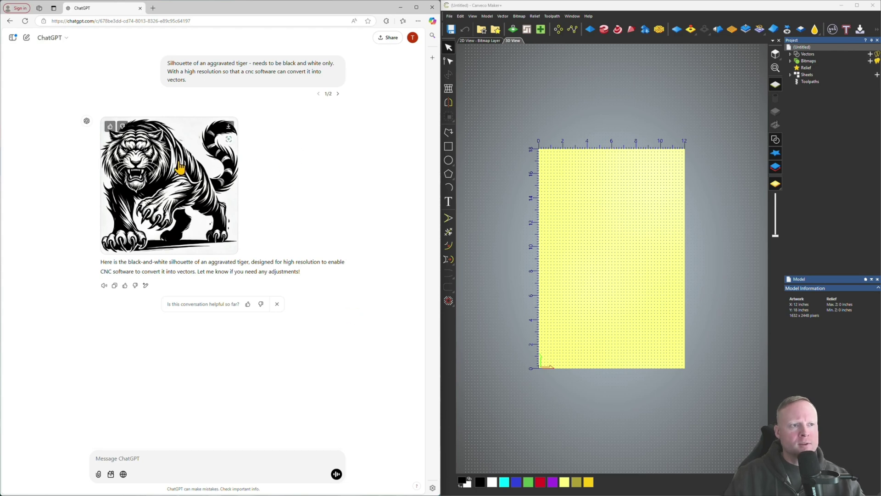
click(230, 131)
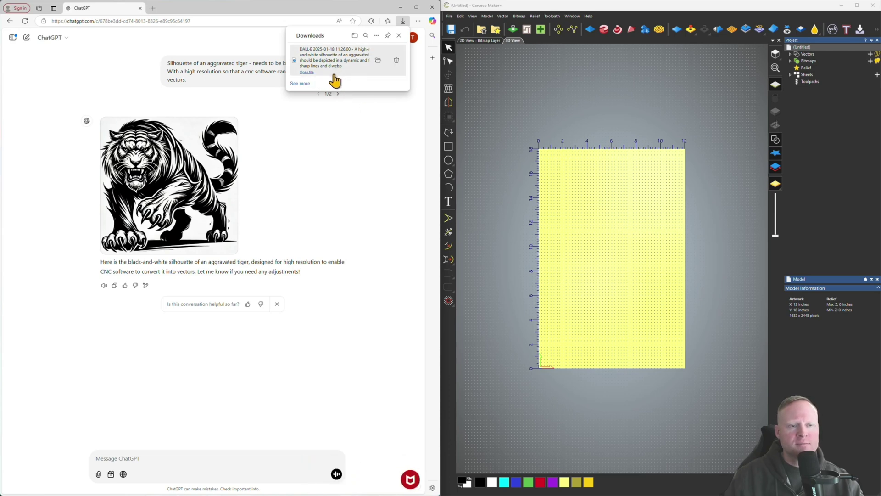
click(334, 76)
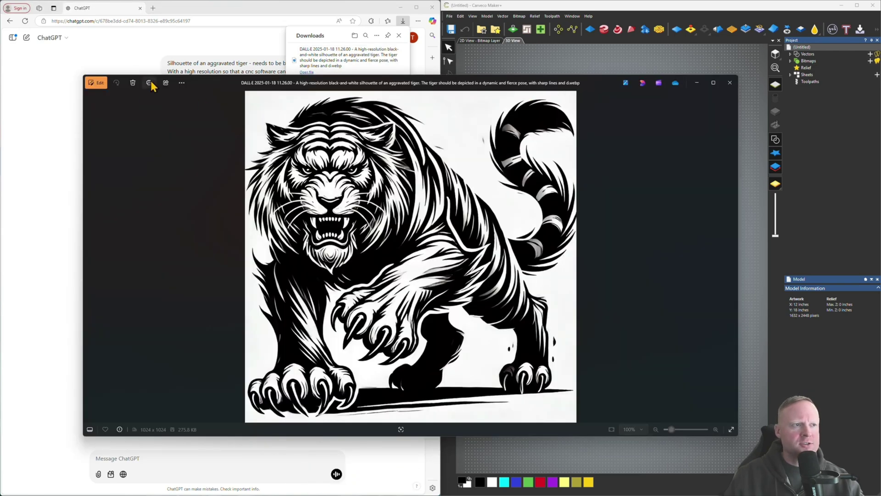
- Save a PNG copy of the tiger named 'aggravated2' in TigerExample, then close Photos
click(182, 83)
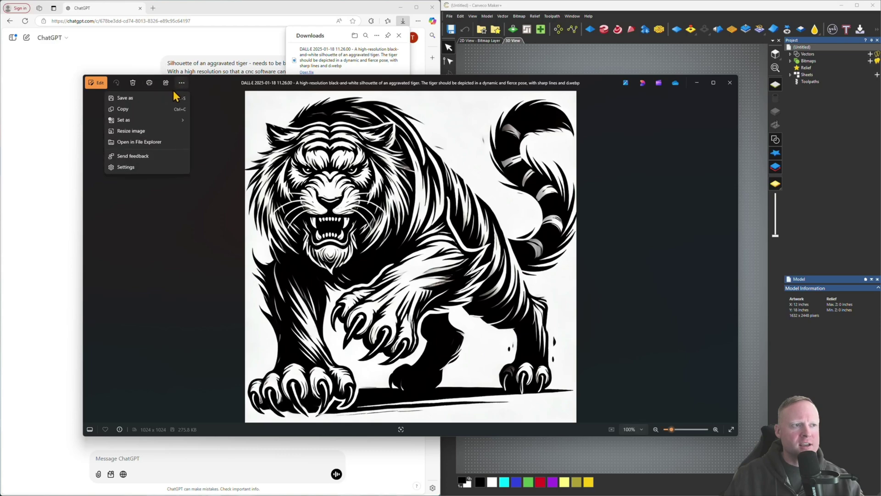
click(135, 100)
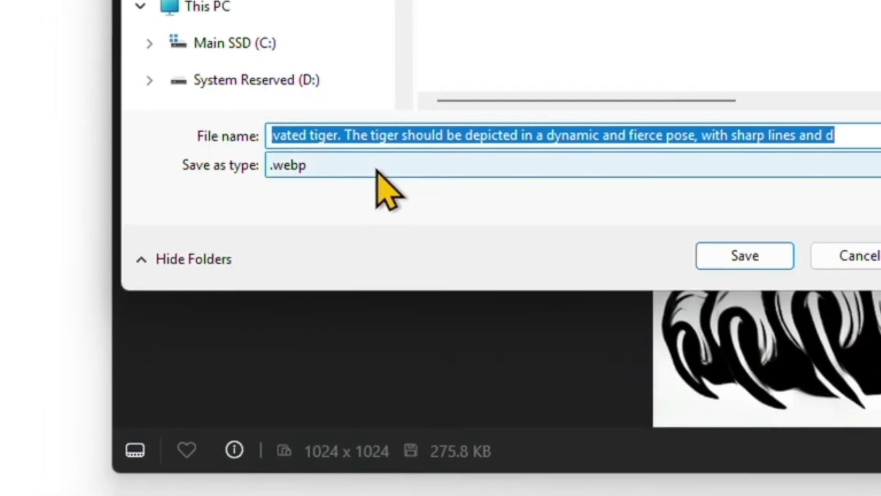
click(169, 338)
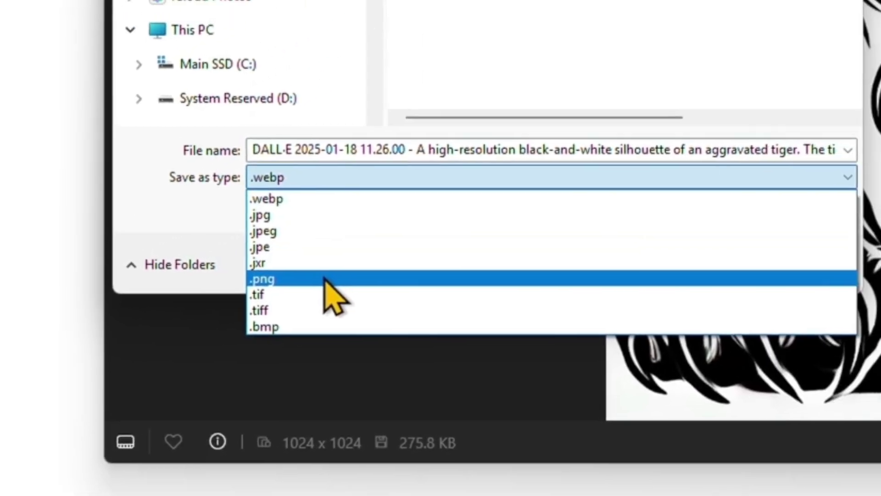
click(427, 232)
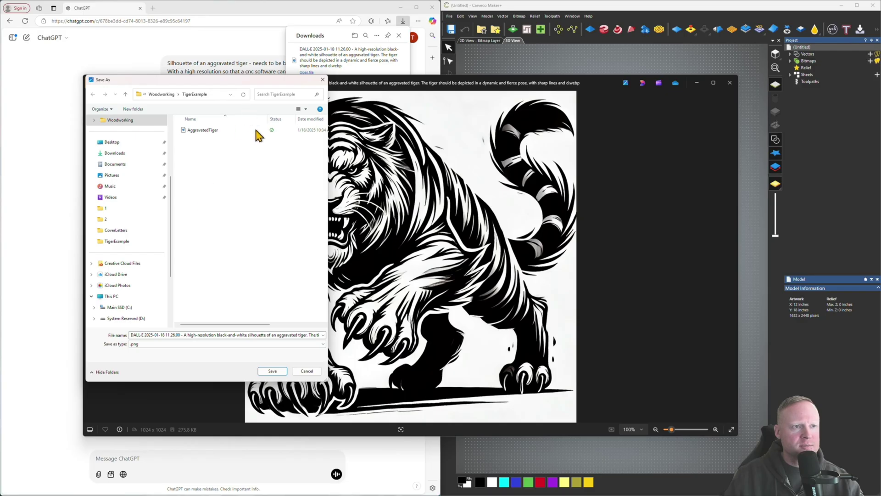
click(266, 335)
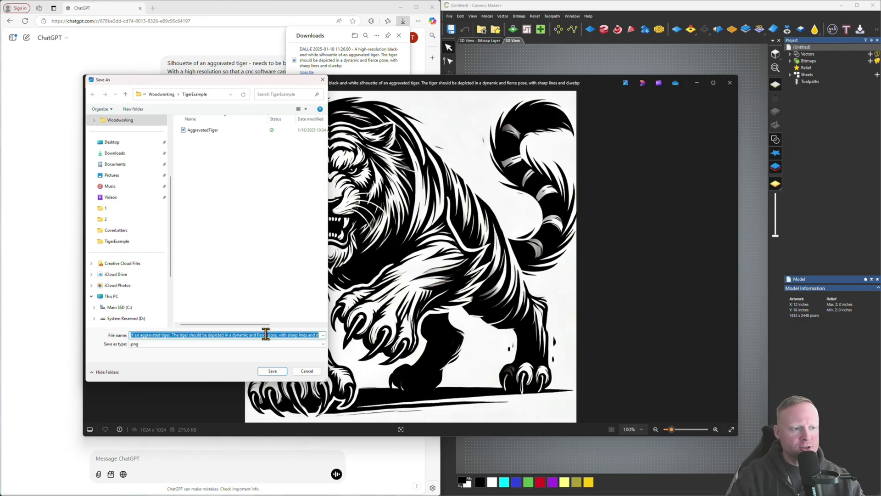
text(aggravated2)
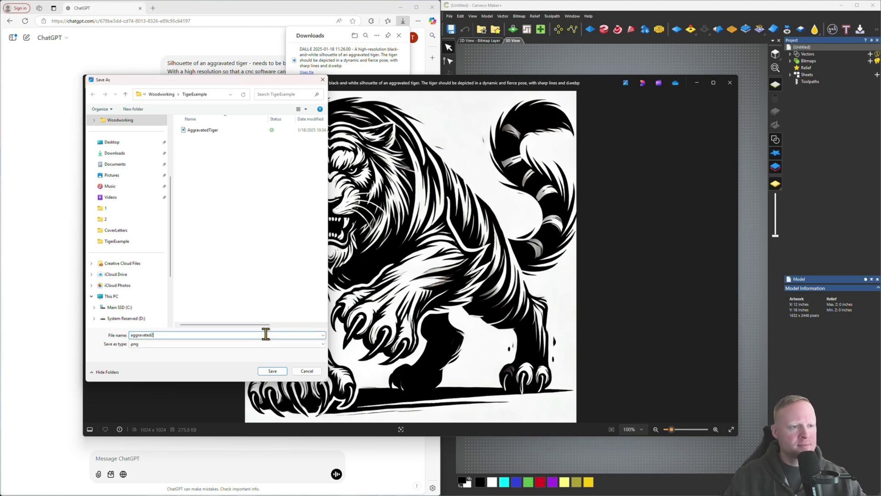
key(Return)
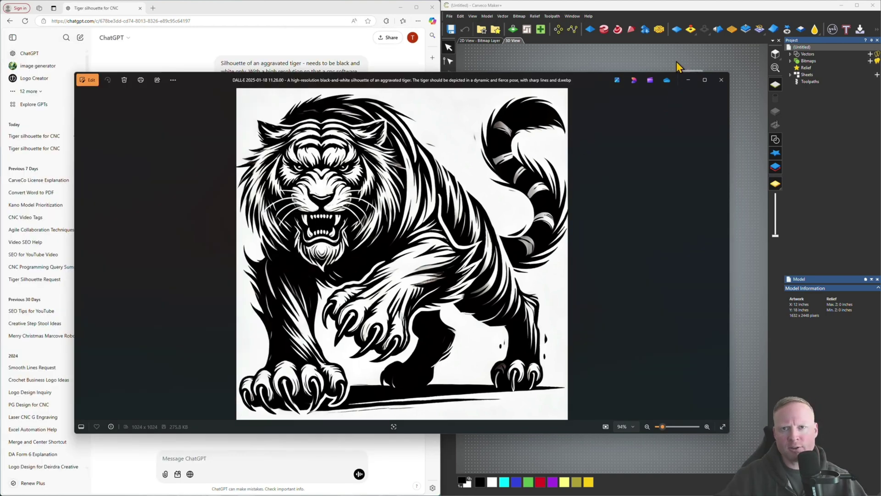
click(721, 80)
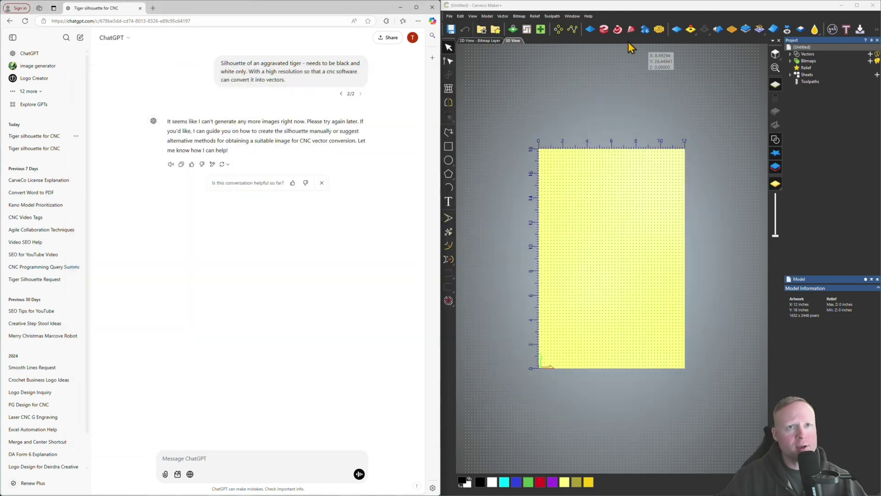
- Maximize Carveco Maker+ and import AggravatedTiger as a bitmap layer
click(857, 5)
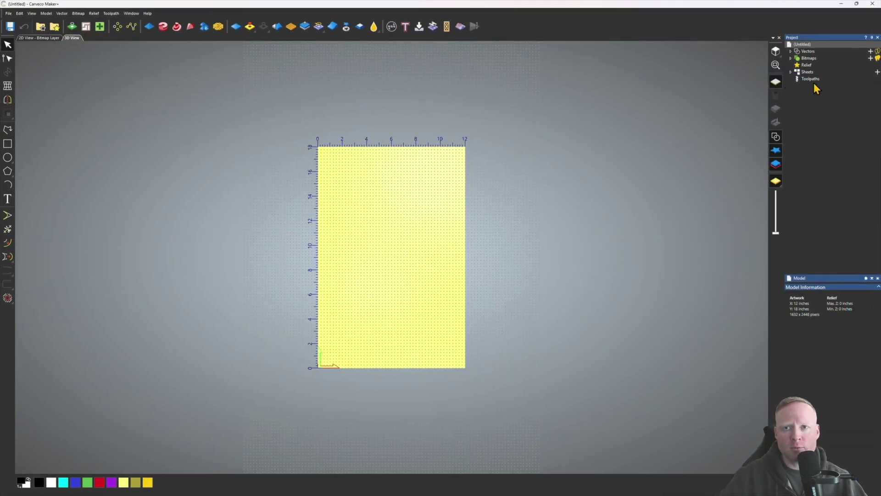
click(807, 59)
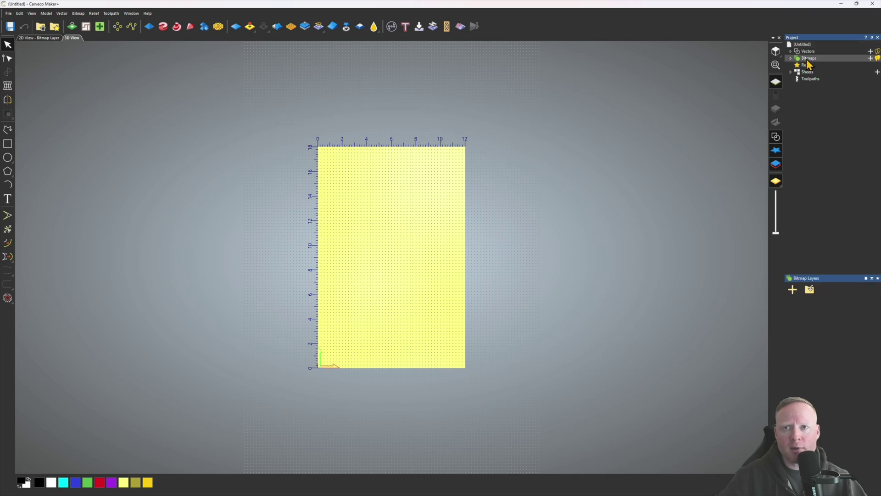
right_click(809, 60)
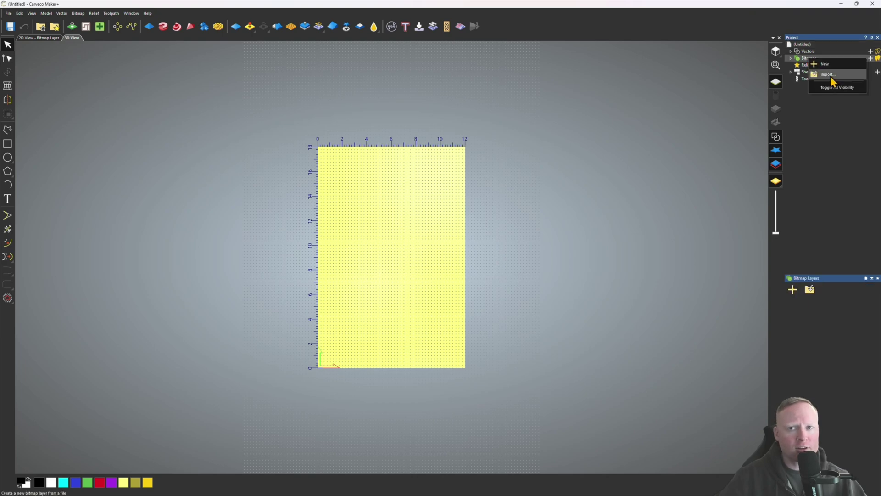
click(831, 75)
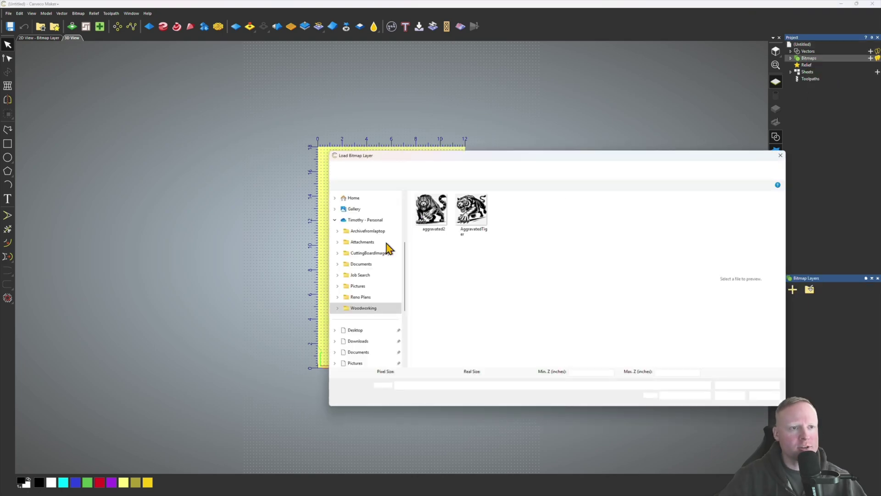
drag(539, 159, 494, 147)
click(434, 206)
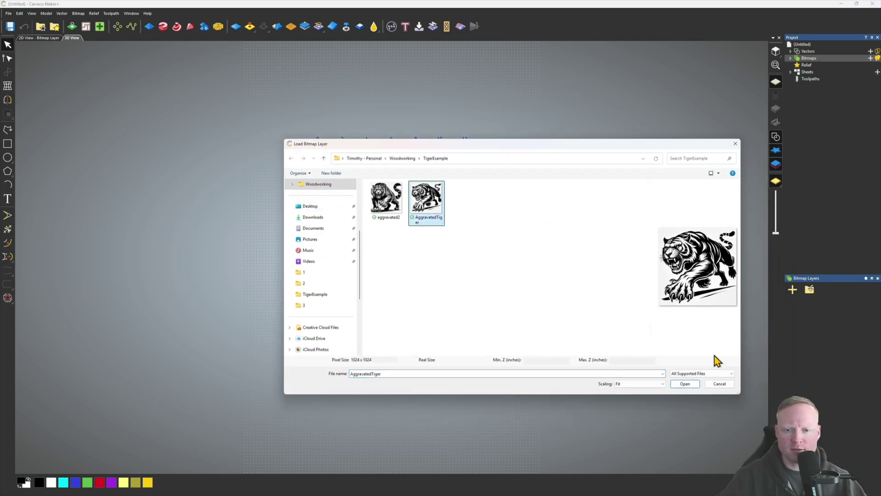
click(692, 385)
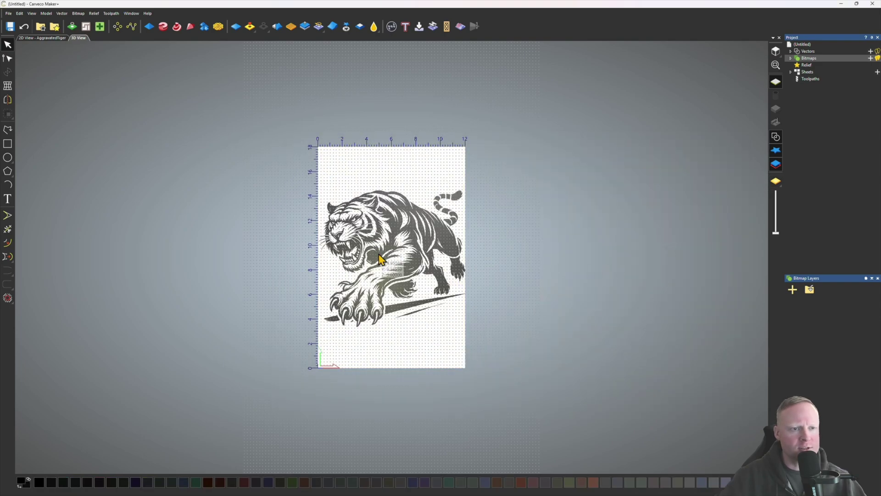
- In Bitmap to Vector, reduce the tiger bitmap to a maximum of 2 colours
scroll(411, 269, up, 3)
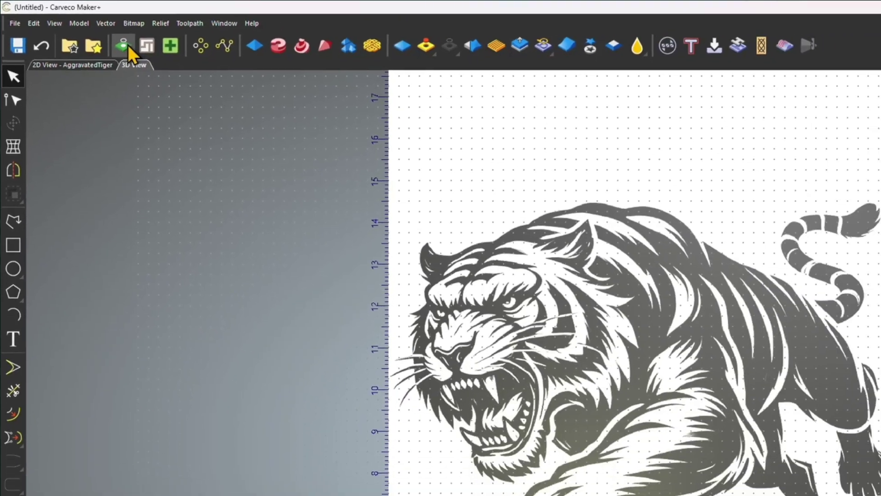
click(123, 45)
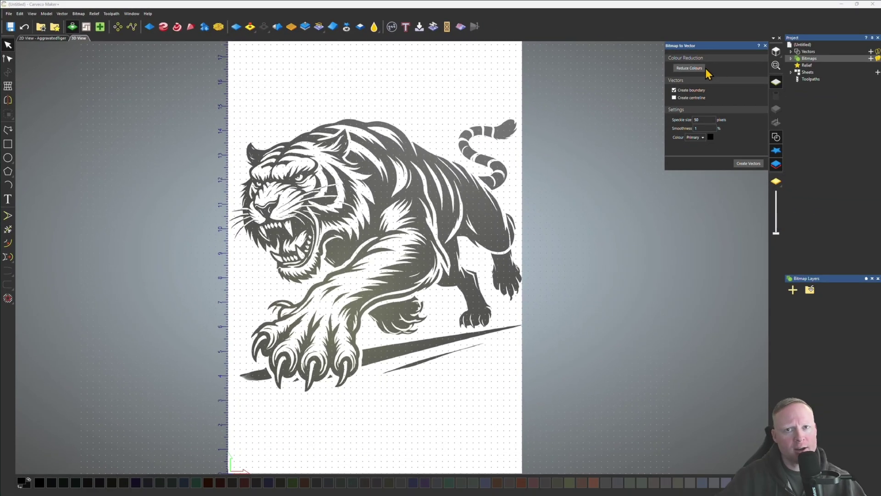
click(691, 69)
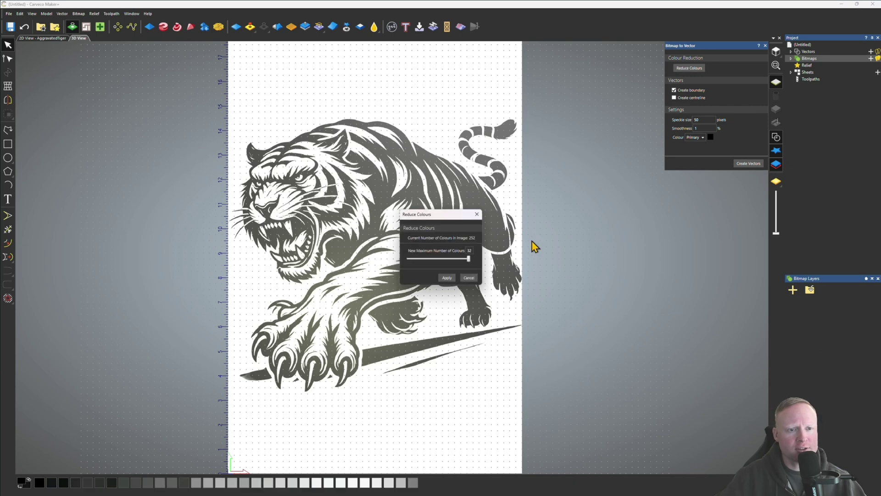
drag(469, 260, 366, 265)
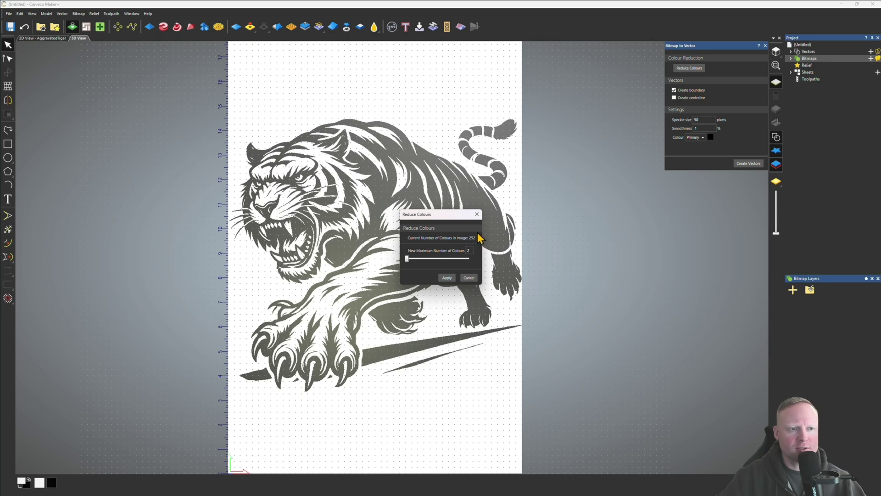
click(447, 278)
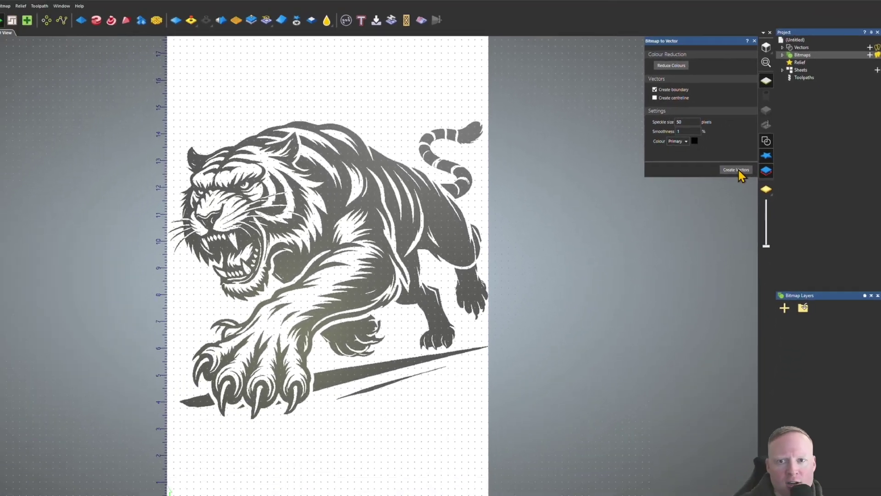
- Create boundary vectors from the two-colour tiger and box-select all of them
click(659, 213)
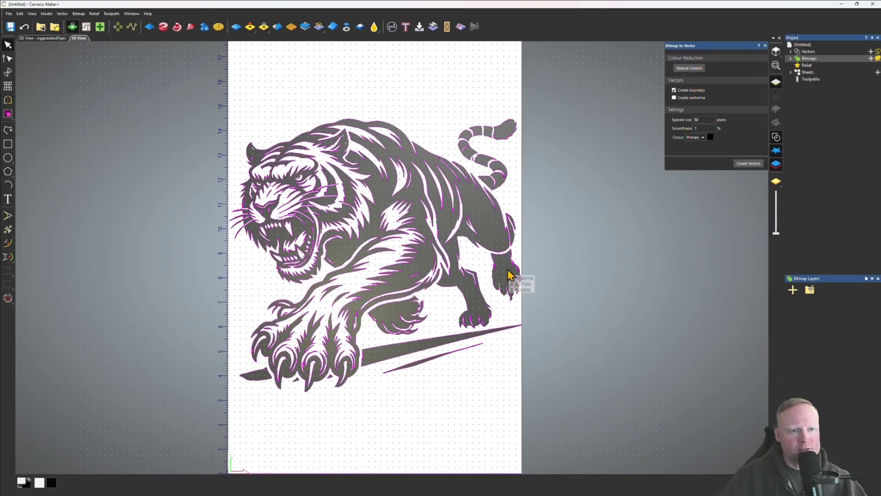
scroll(508, 275, down, 2)
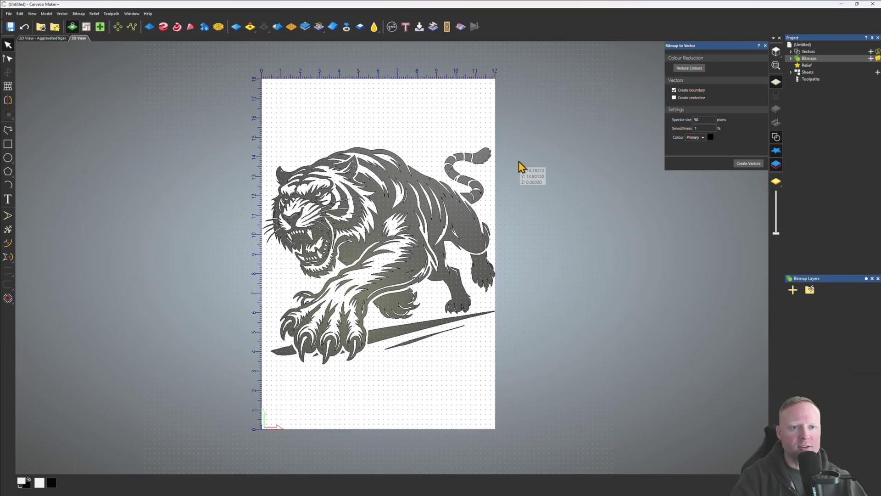
drag(225, 109, 588, 397)
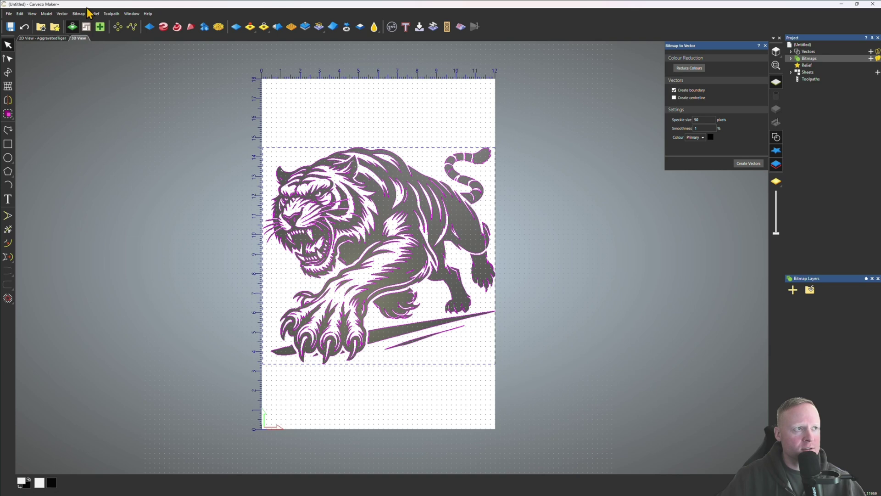
- Export the selected vectors as the SVG '2Vector', replacing the existing file
click(67, 14)
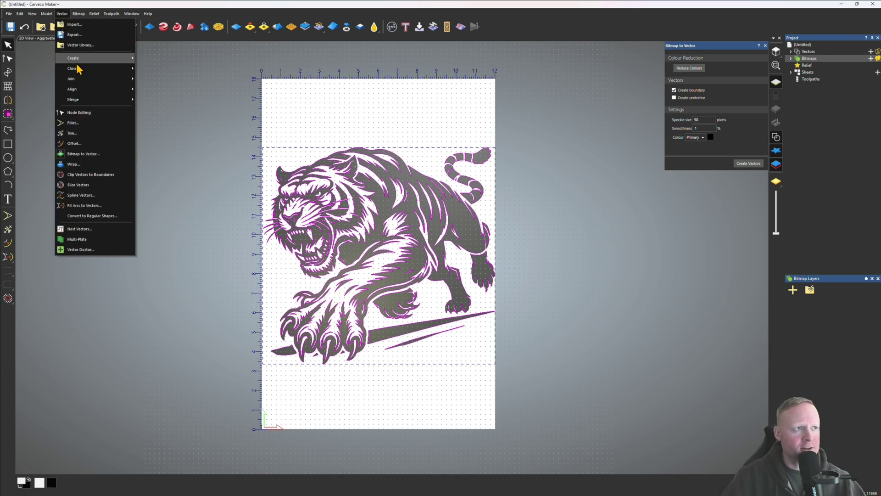
click(97, 35)
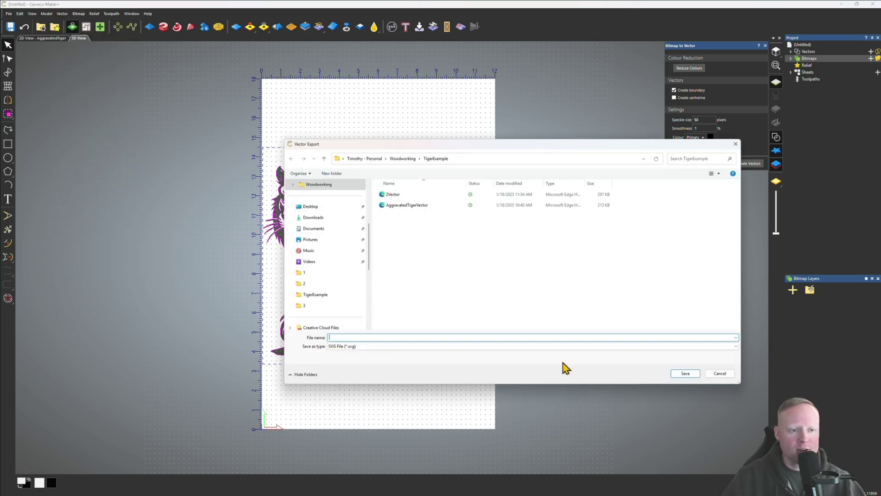
click(378, 337)
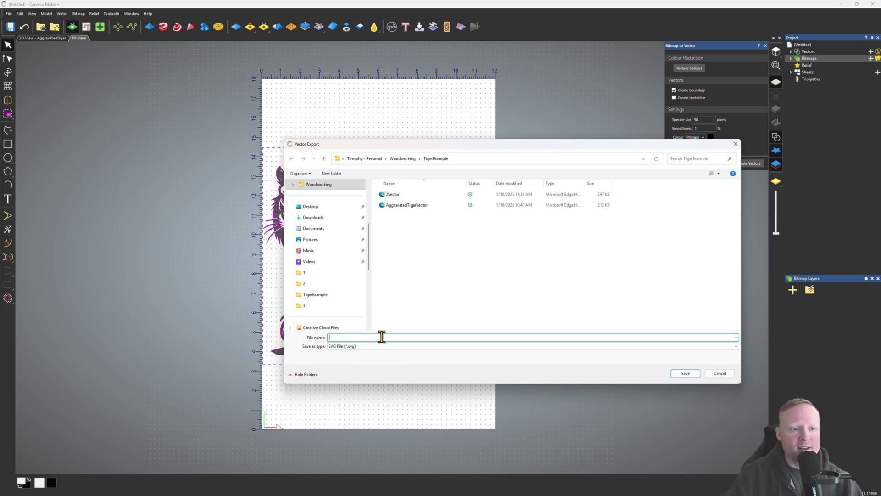
text(2)
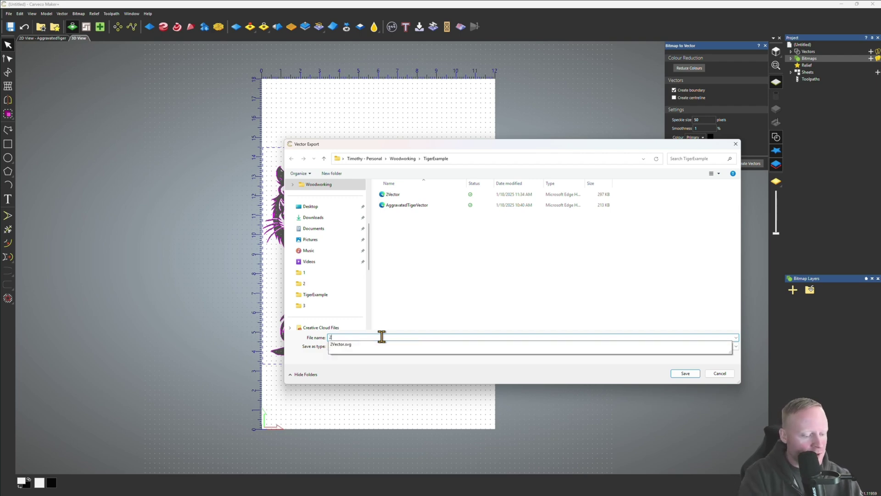
text(Vector)
key(Return)
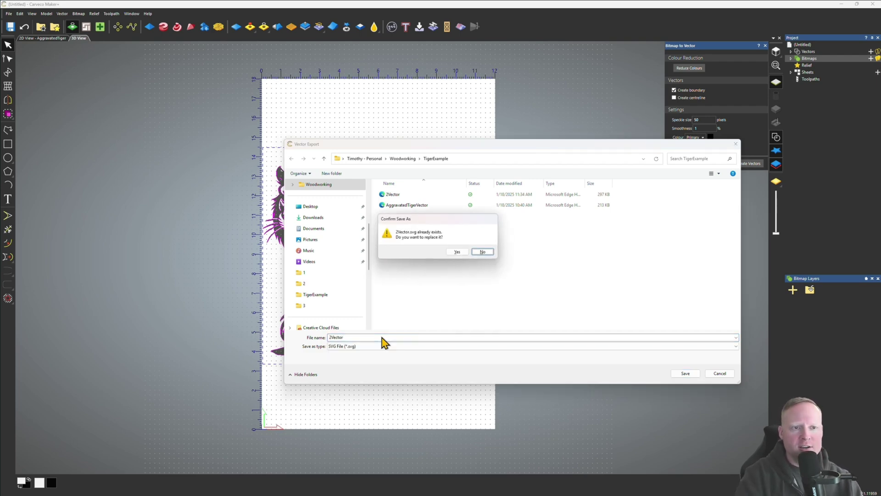
click(457, 252)
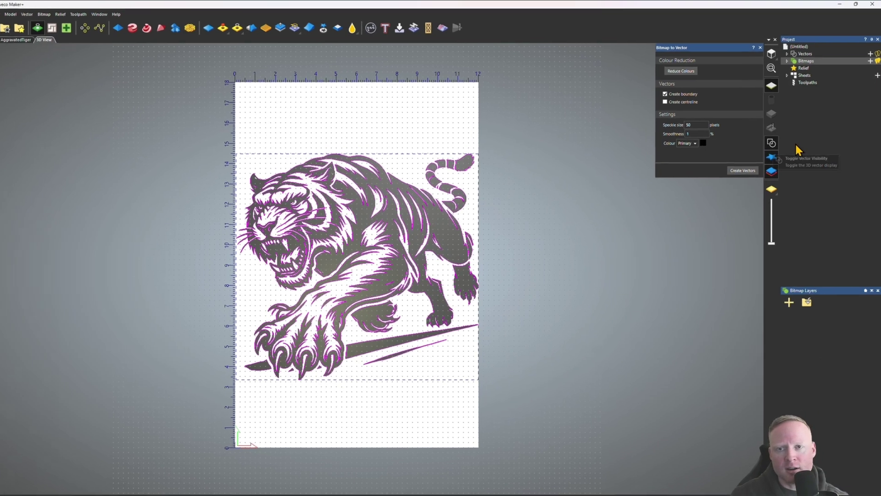
- Toggle vector and bitmap display to inspect the outlines alone, then show the tiger bitmap again
click(776, 138)
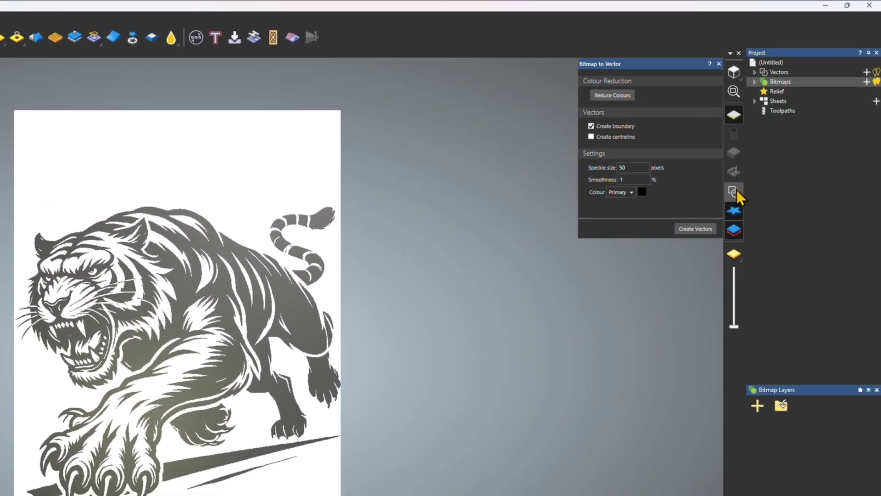
click(734, 192)
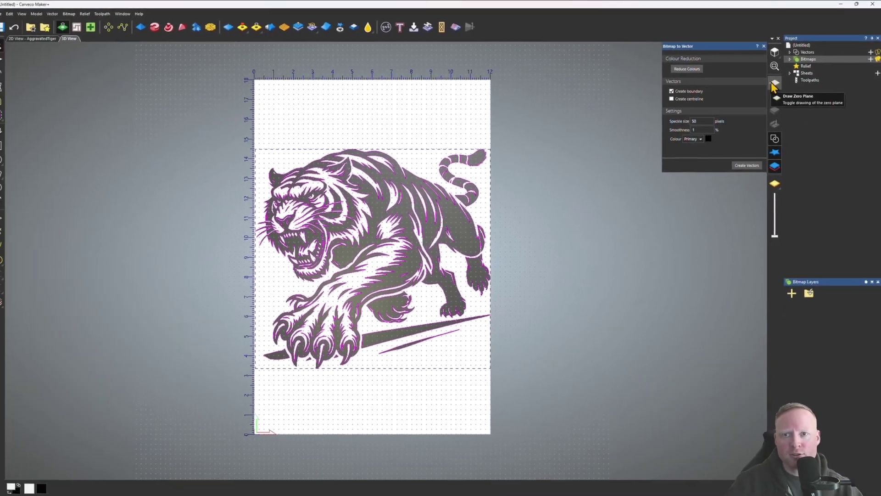
click(768, 92)
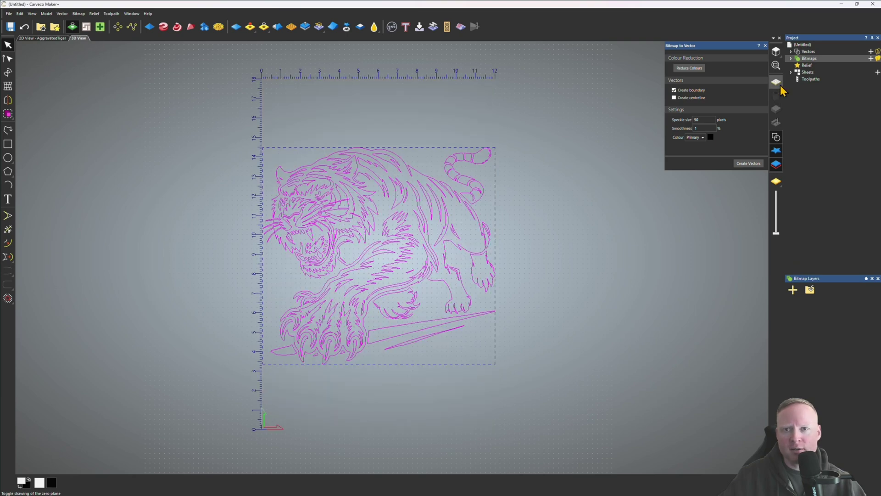
scroll(389, 280, up, 3)
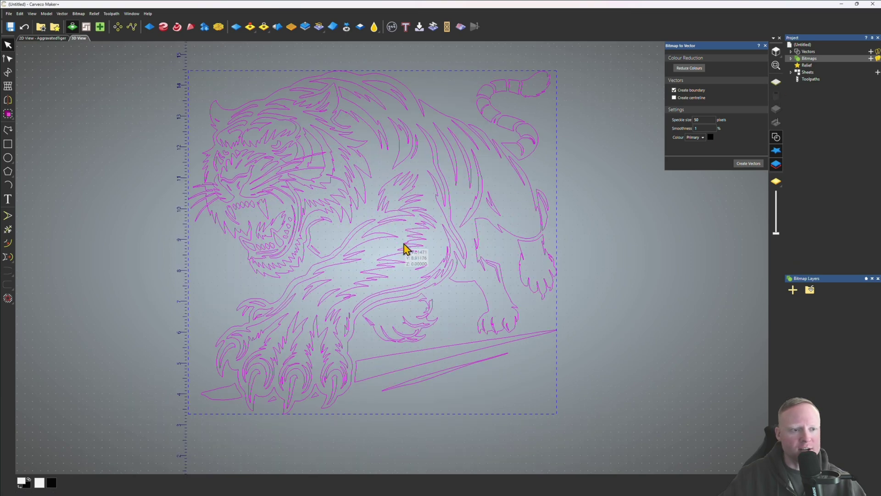
scroll(425, 213, down, 2)
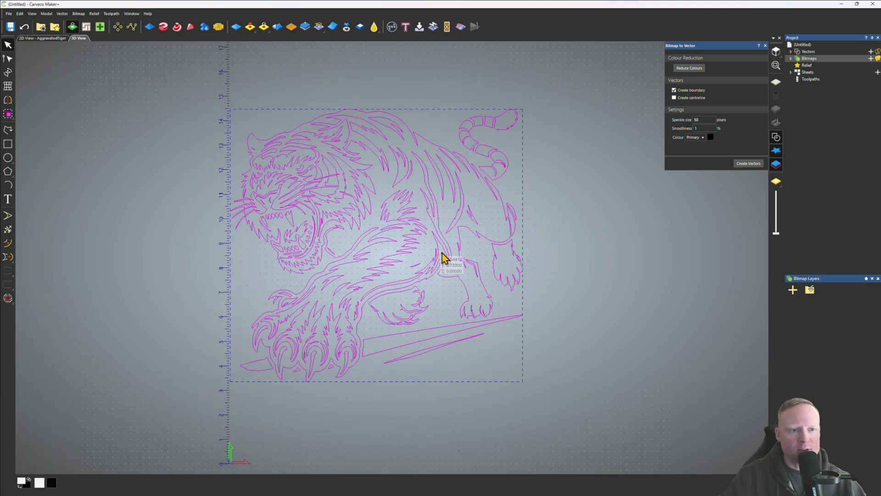
scroll(431, 248, down, 2)
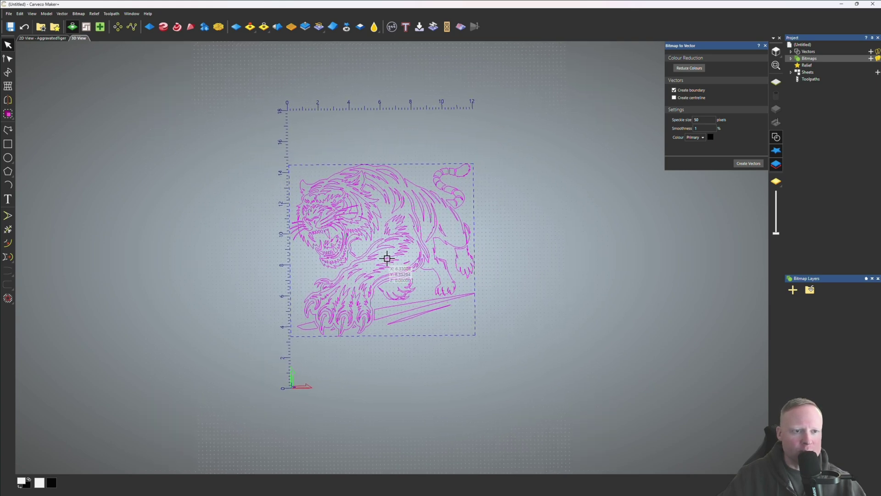
scroll(388, 265, up, 2)
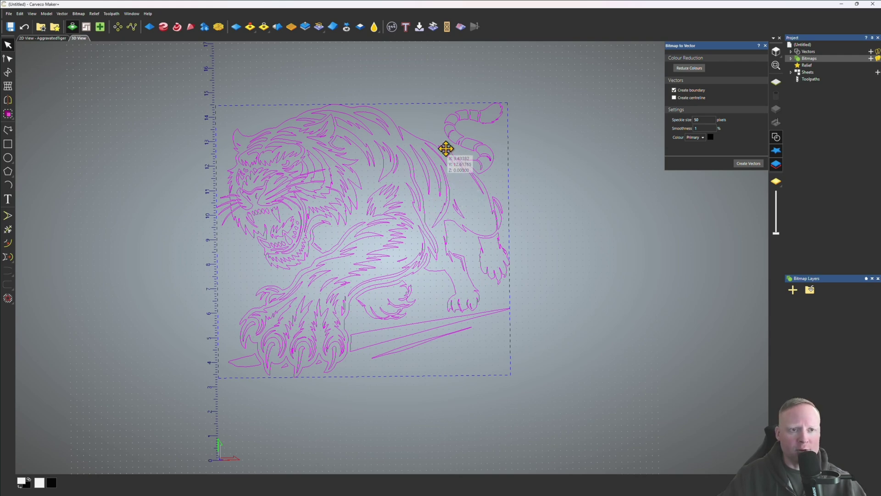
click(775, 82)
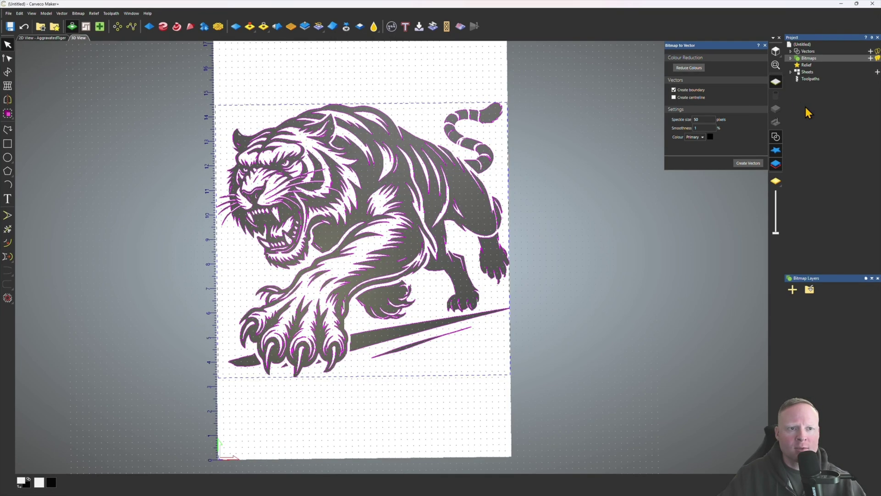
scroll(515, 295, down, 2)
- Import the 2Vector tiger SVG into LightBurn
mouse_move(578, 490)
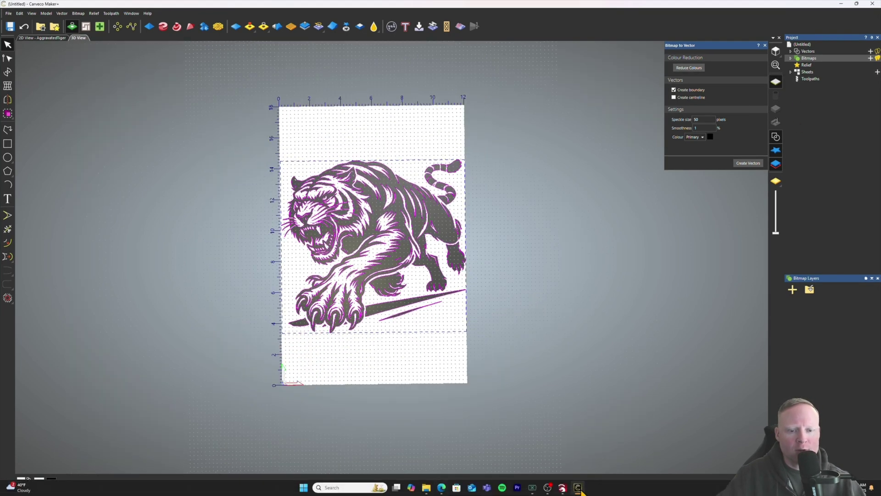
click(563, 488)
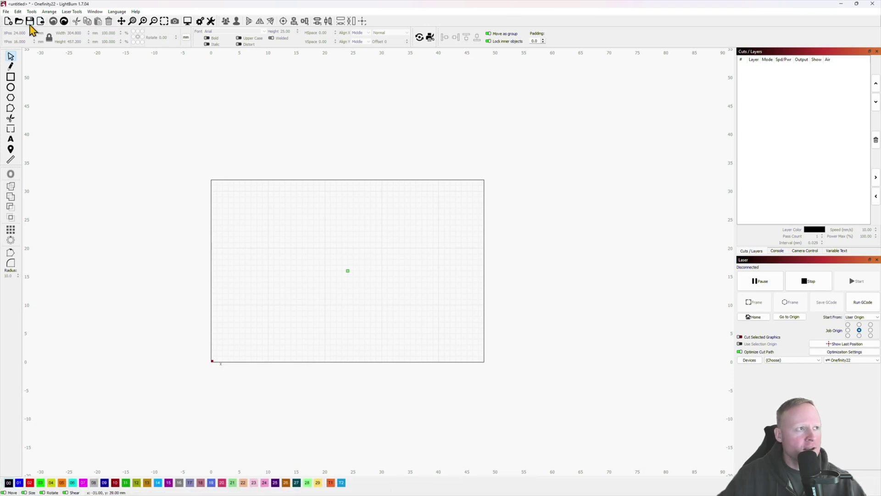
click(8, 12)
click(21, 49)
click(106, 69)
click(354, 243)
- Resize the imported tiger to a width of 12 and zoom in on it
scroll(439, 252, down, 10)
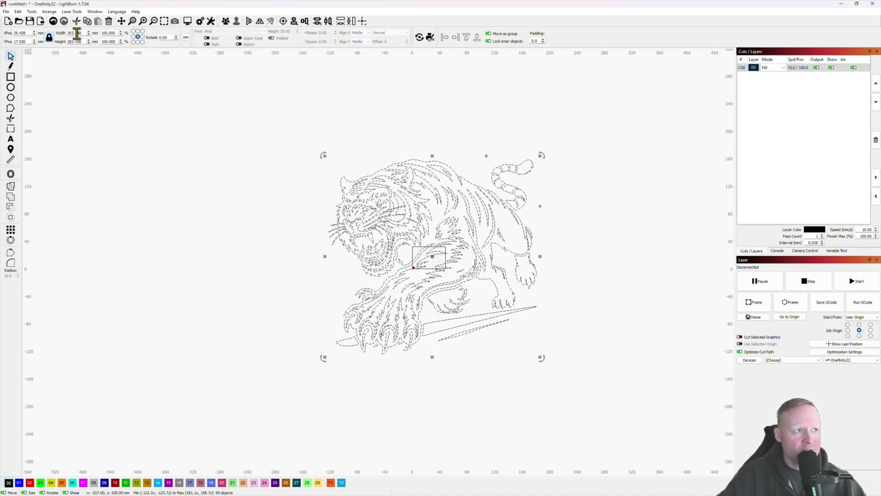
double_click(76, 33)
text(12)
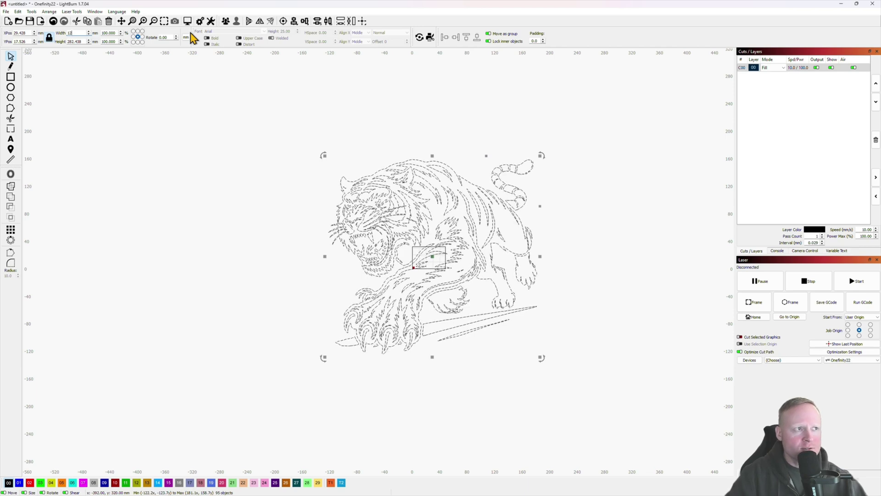
key(Return)
scroll(438, 273, up, 5)
scroll(434, 243, up, 10)
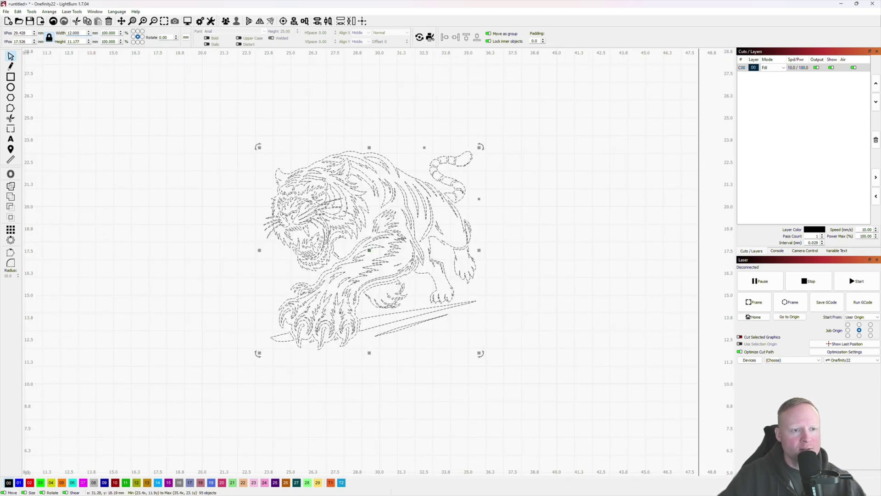
scroll(404, 241, up, 1)
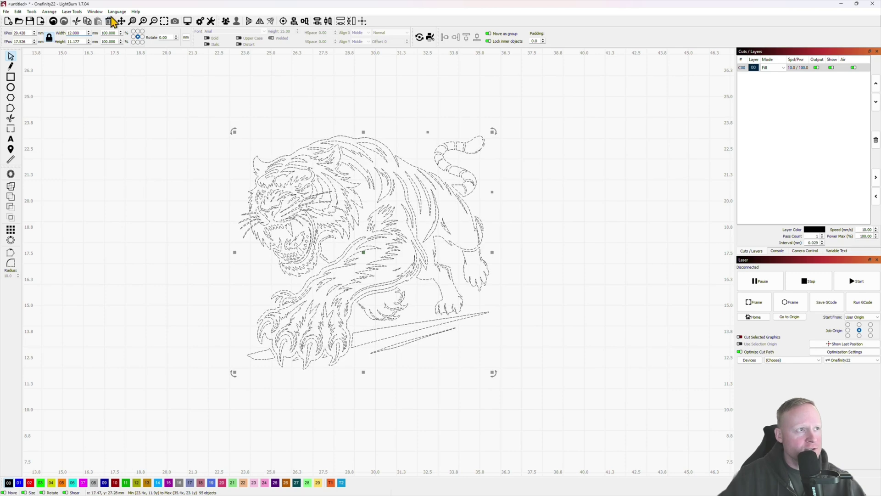
click(95, 12)
- Scrub through the tiger's fill-job preview, then return to Carveco Maker+
click(110, 29)
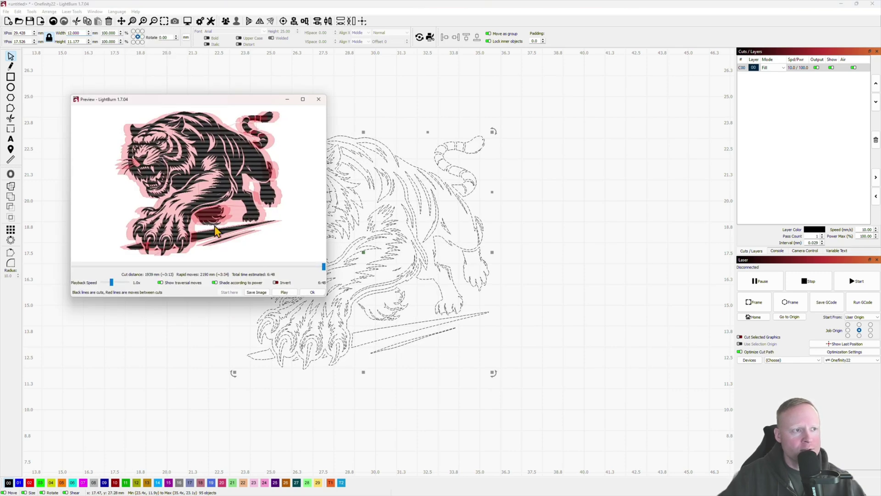
mouse_move(324, 268)
mouse_down()
mouse_move(202, 271)
mouse_move(273, 267)
mouse_move(387, 288)
mouse_up()
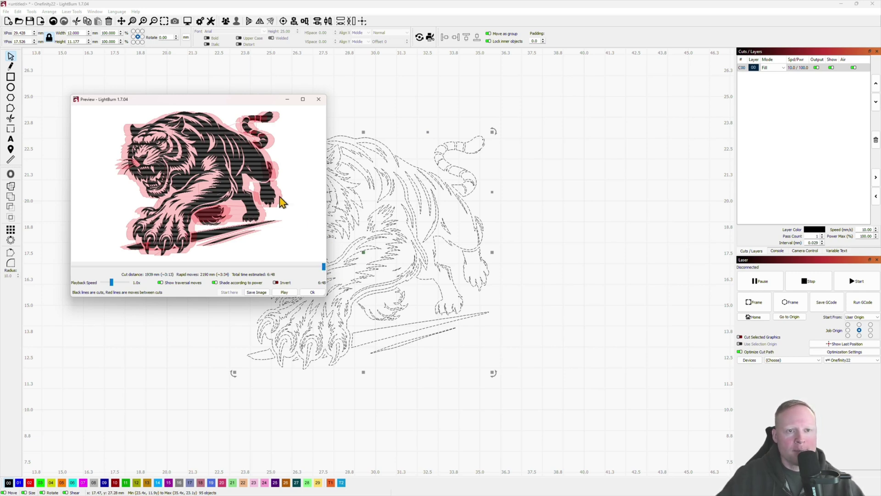
click(578, 487)
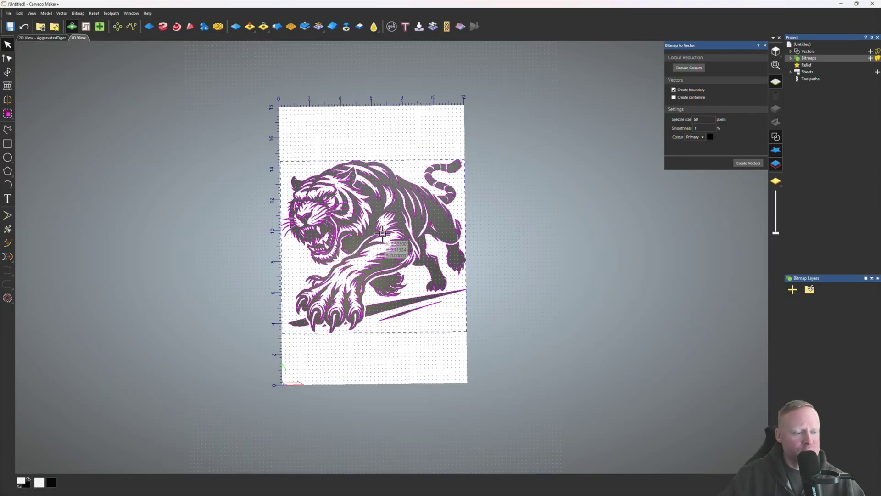
- Select all the tiger vectors and bring up the Vector Library
scroll(404, 253, up, 3)
key(ctrl+a)
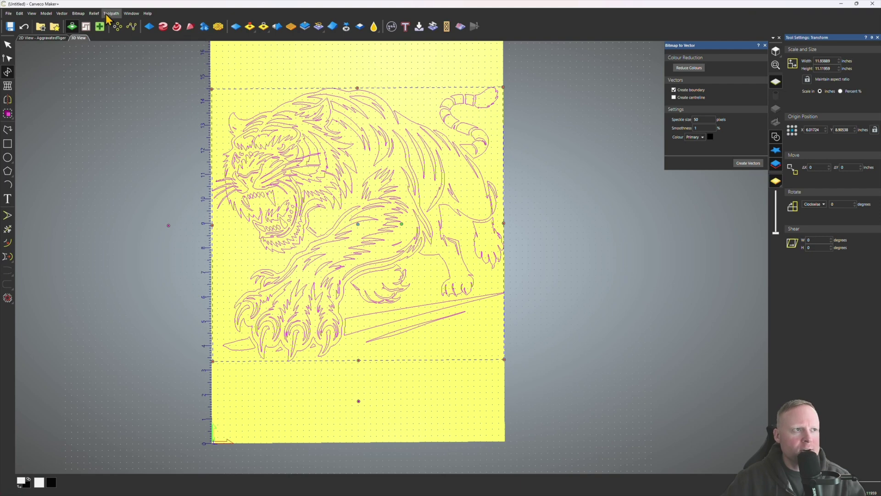
click(62, 13)
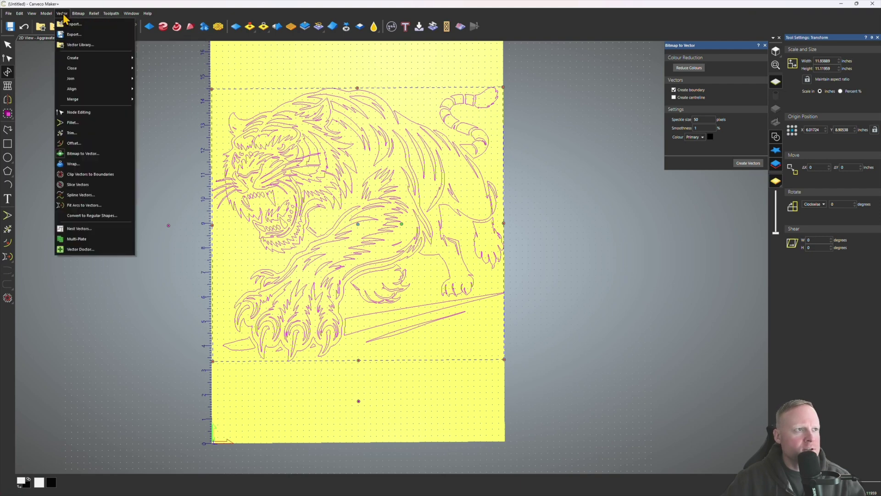
click(79, 44)
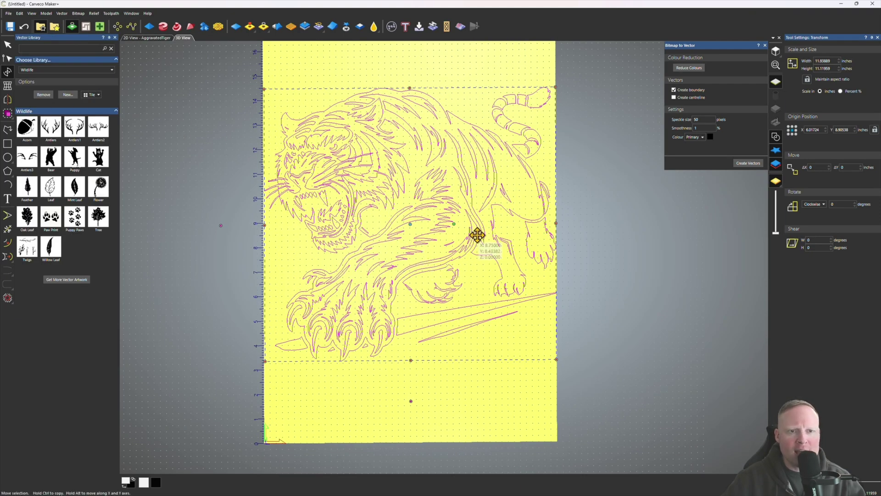
- Create a new vector library from the TigerExample folder
scroll(477, 235, down, 1)
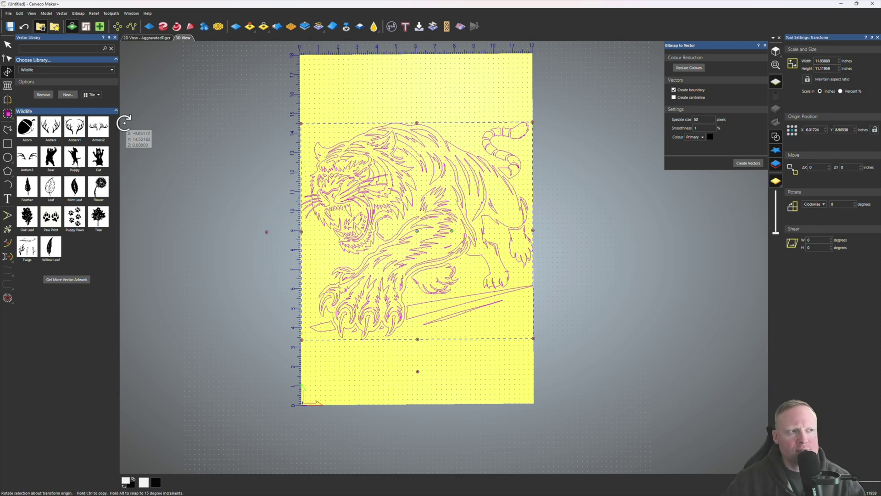
click(68, 94)
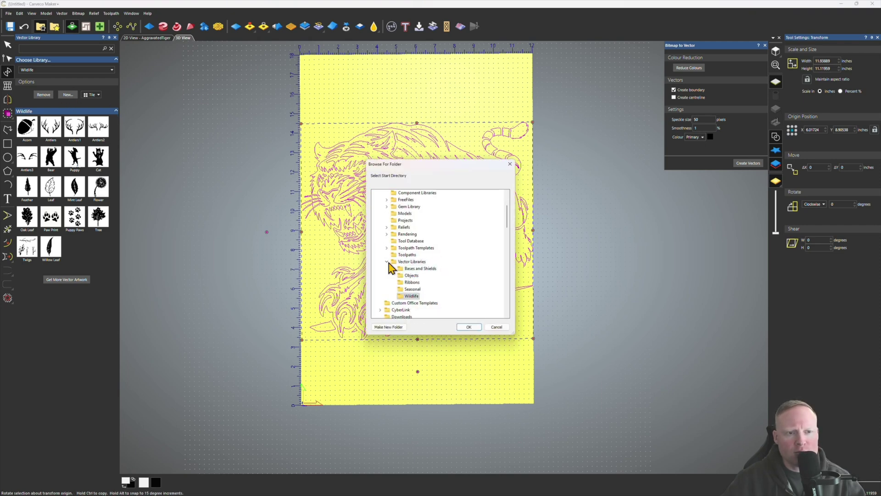
click(387, 262)
scroll(434, 271, up, 3)
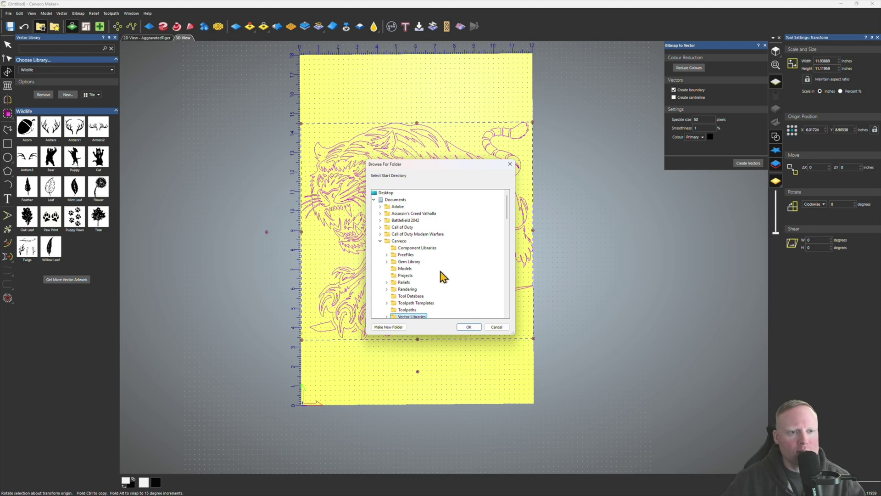
scroll(413, 275, down, 5)
click(418, 296)
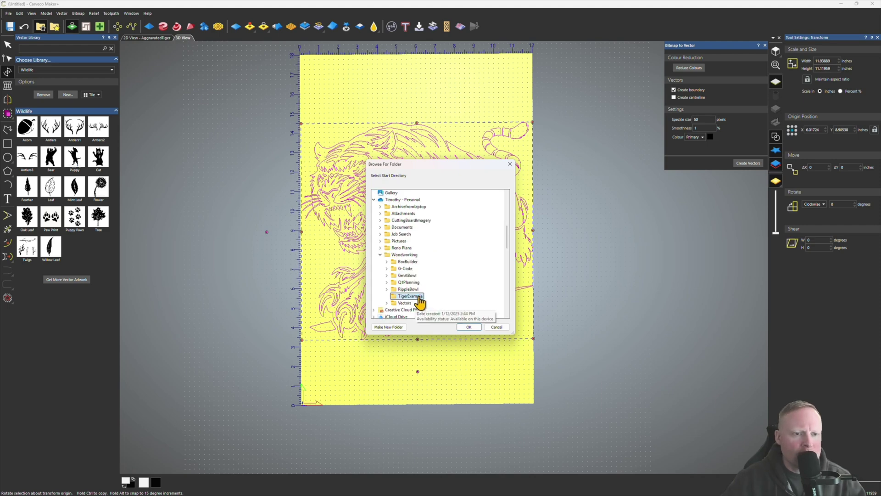
click(468, 327)
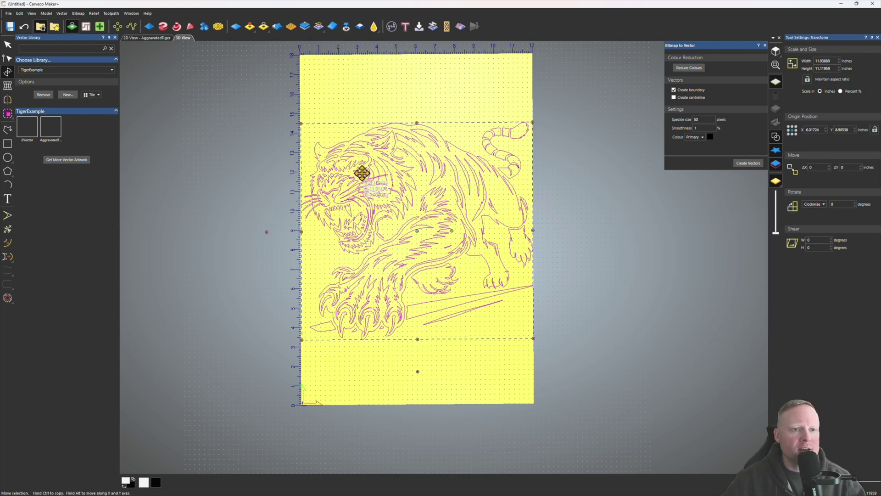
- Delete the original tiger vectors from the sheet and place the 2Vector tiger from the library instead
click(27, 127)
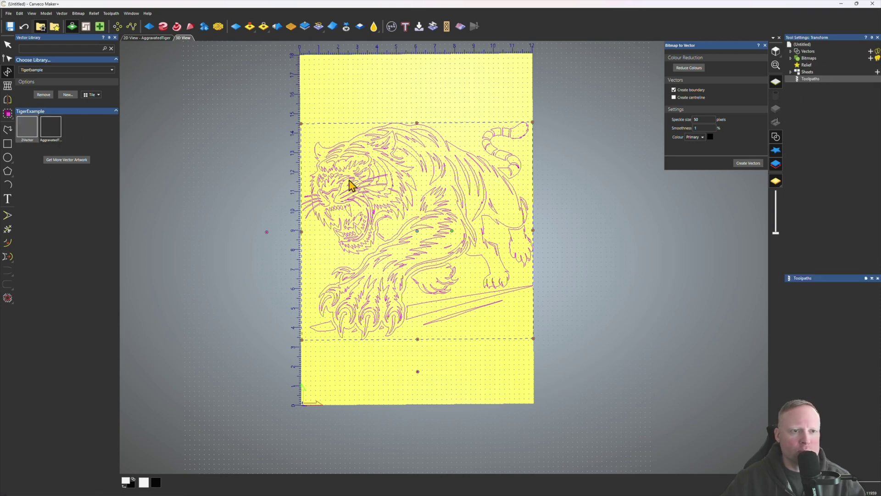
drag(246, 91, 709, 436)
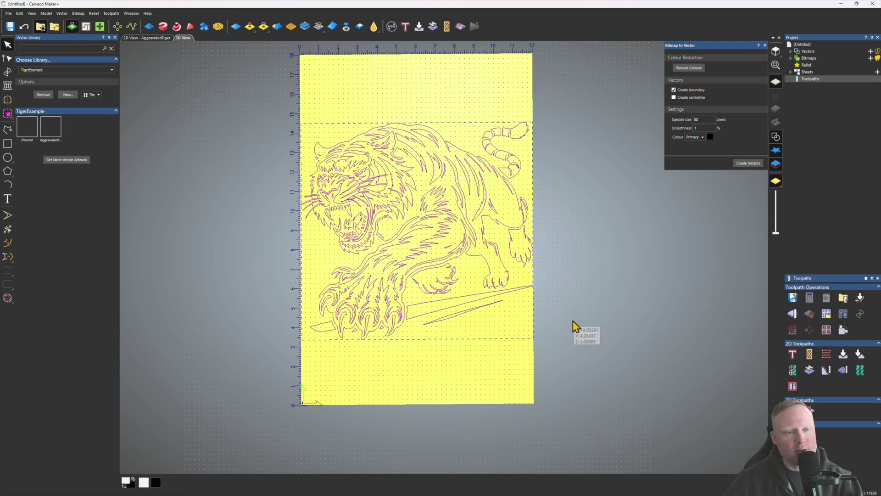
key(Delete)
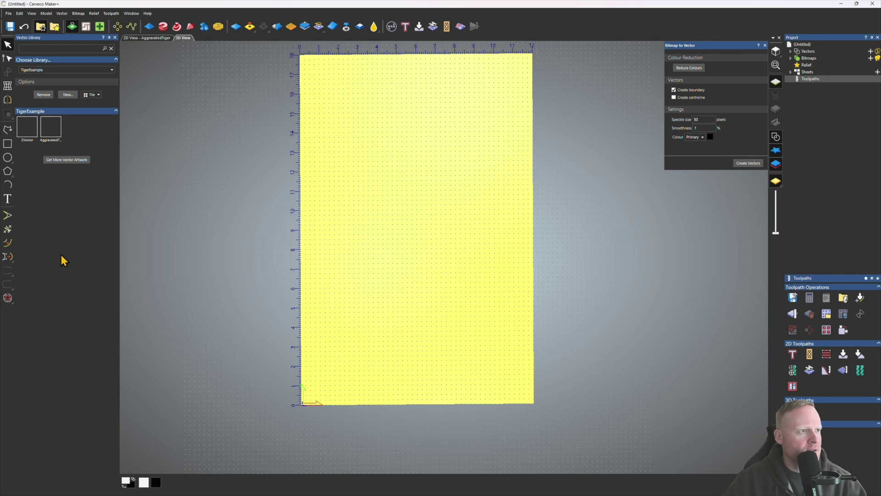
click(32, 133)
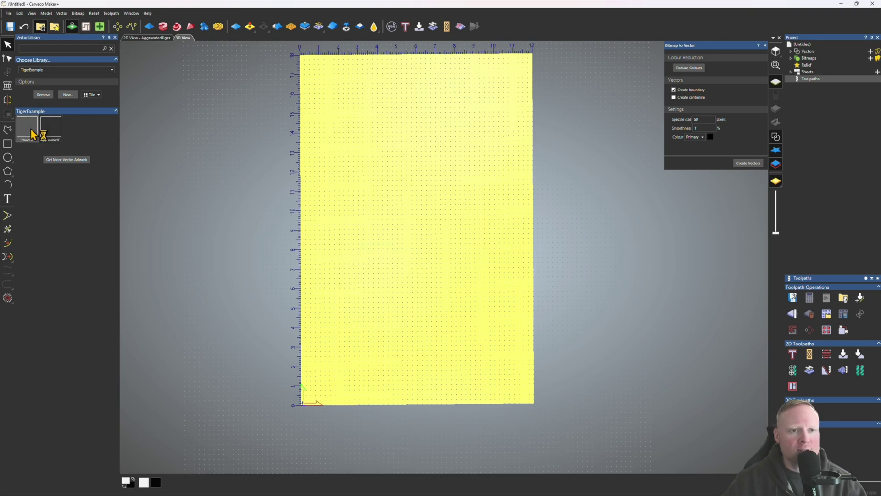